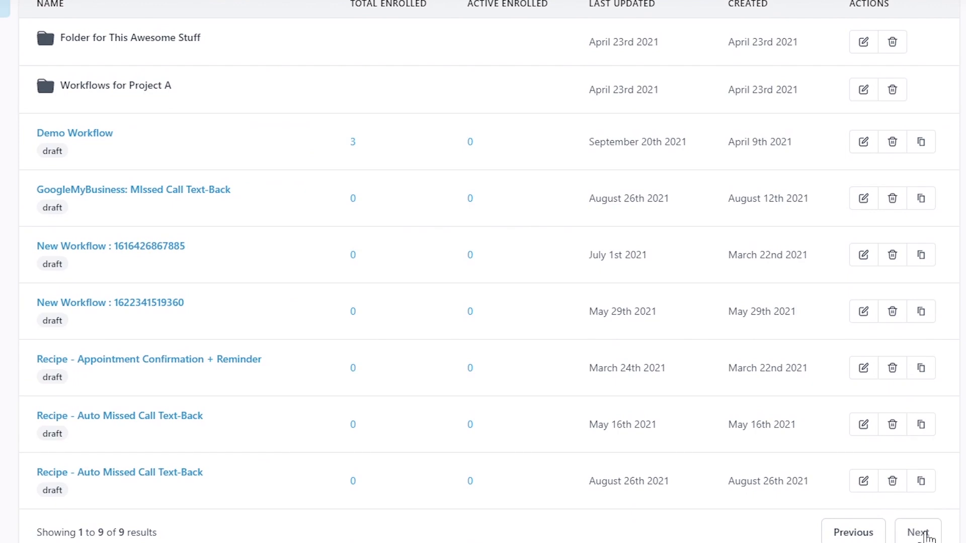
Step: Start a new workflow and look at the Pick a campaign list without choosing one
{"action": "scroll", "coordinate": [482, 272], "scroll_direction": "up", "scroll_amount": 2}
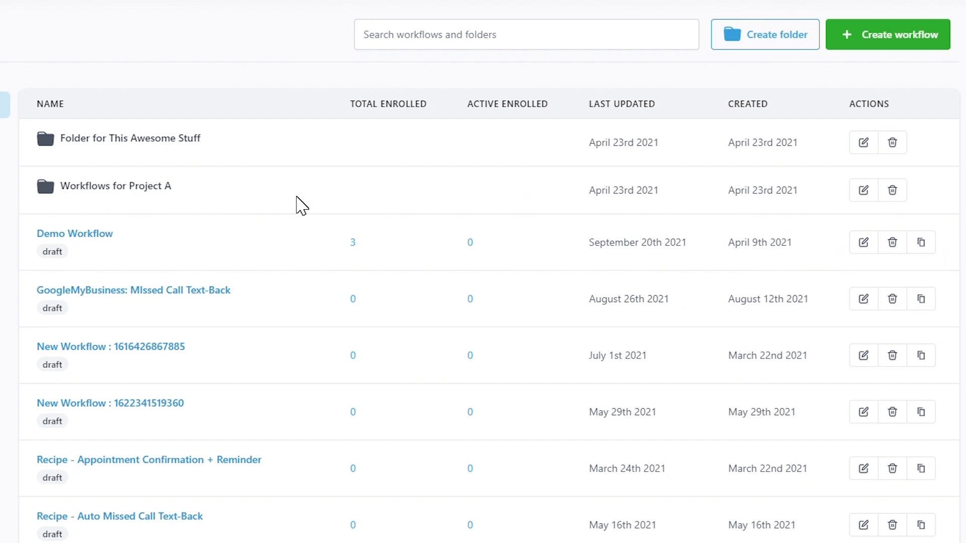
{"action": "left_click", "coordinate": [880, 38]}
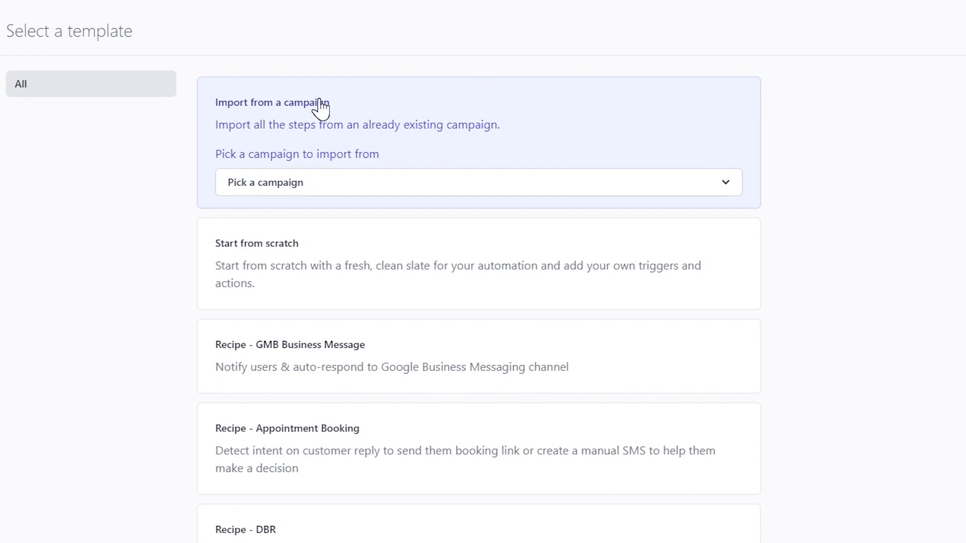
{"action": "left_click", "coordinate": [346, 192]}
{"action": "left_click", "coordinate": [346, 193]}
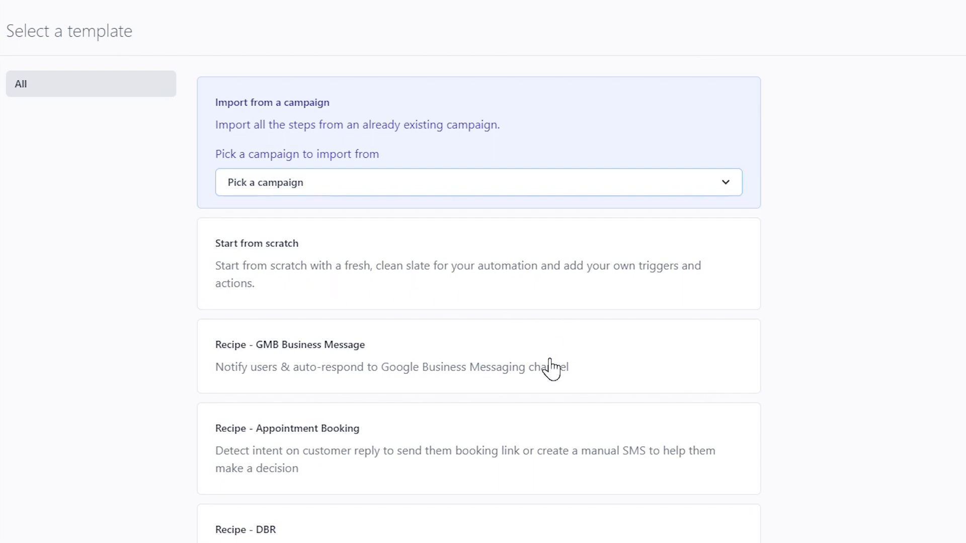
Step: Browse the recipe templates and start the workflow from scratch
{"action": "scroll", "coordinate": [551, 367], "scroll_direction": "down", "scroll_amount": 6}
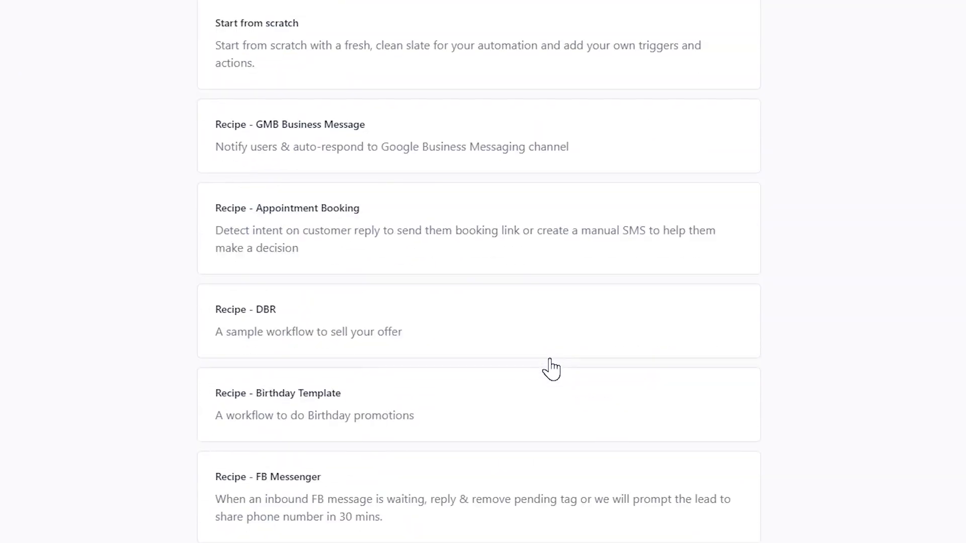
{"action": "scroll", "coordinate": [550, 367], "scroll_direction": "down", "scroll_amount": 4}
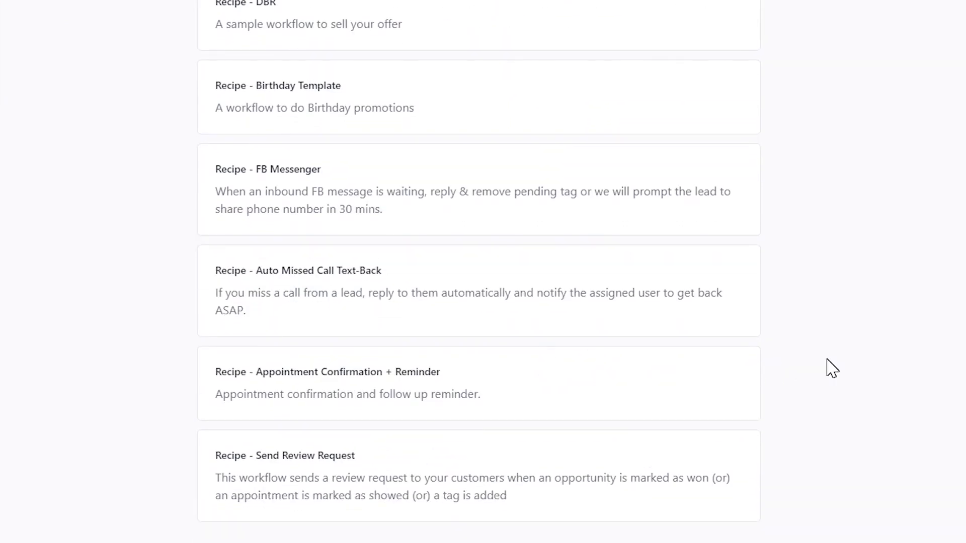
{"action": "scroll", "coordinate": [827, 368], "scroll_direction": "up", "scroll_amount": 10}
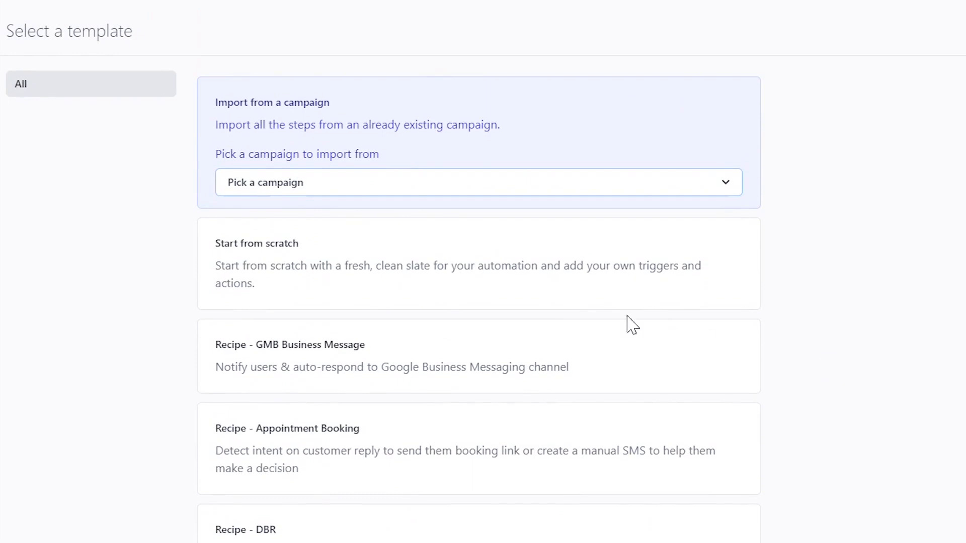
{"action": "left_click", "coordinate": [546, 307]}
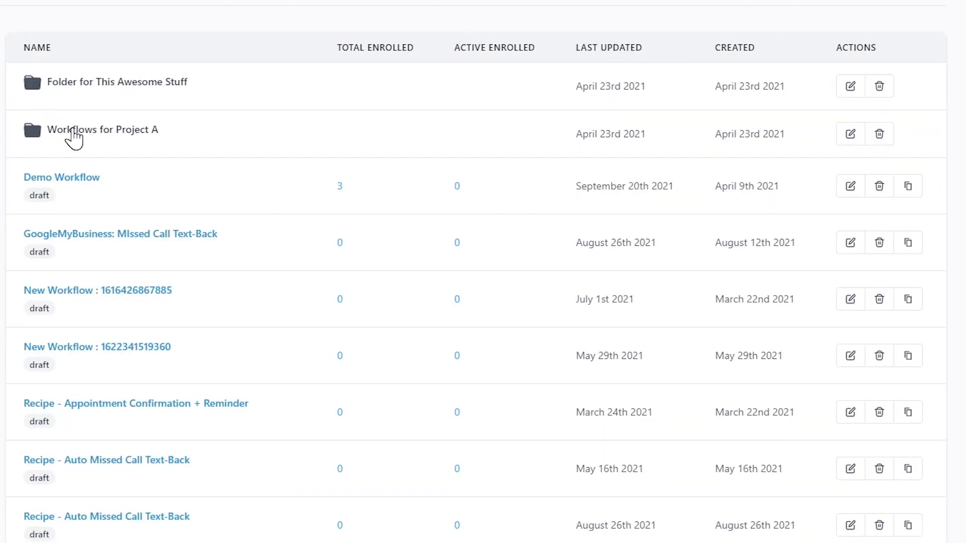
Step: Open the 'Workflows for Project A' folder
{"action": "left_click", "coordinate": [73, 131]}
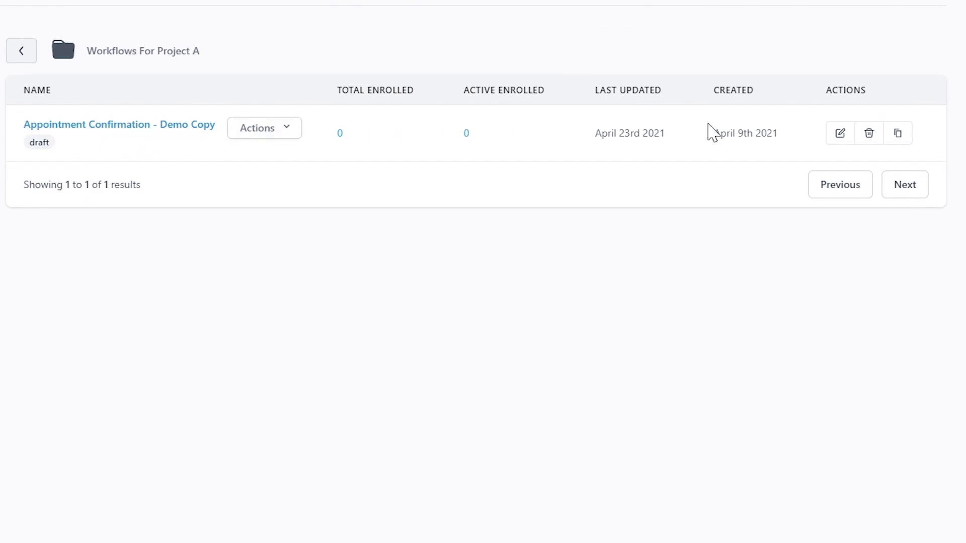
Step: Edit Appointment Confirmation - Demo Copy and review its three triggers, tag, email and wait steps
{"action": "left_click", "coordinate": [839, 135]}
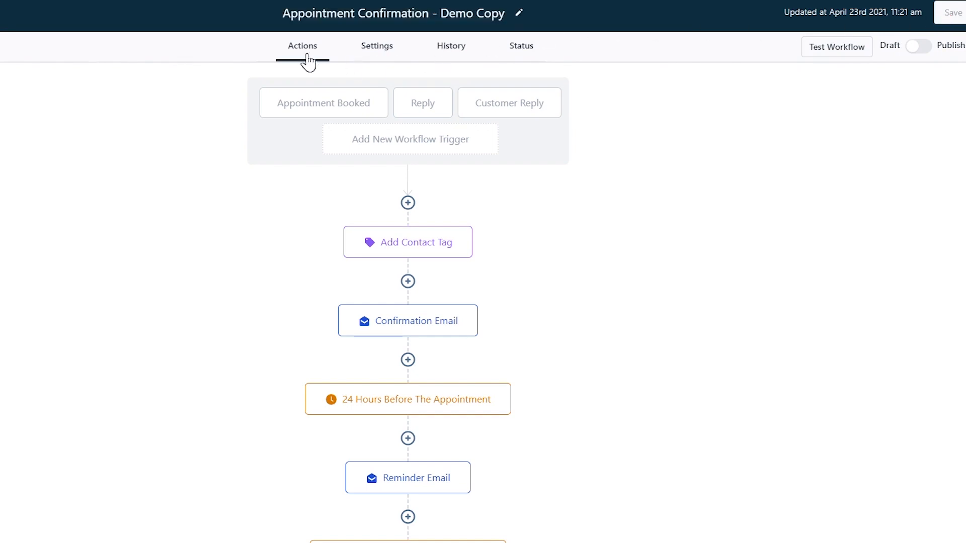
{"action": "scroll", "coordinate": [273, 121], "scroll_direction": "down", "scroll_amount": 8}
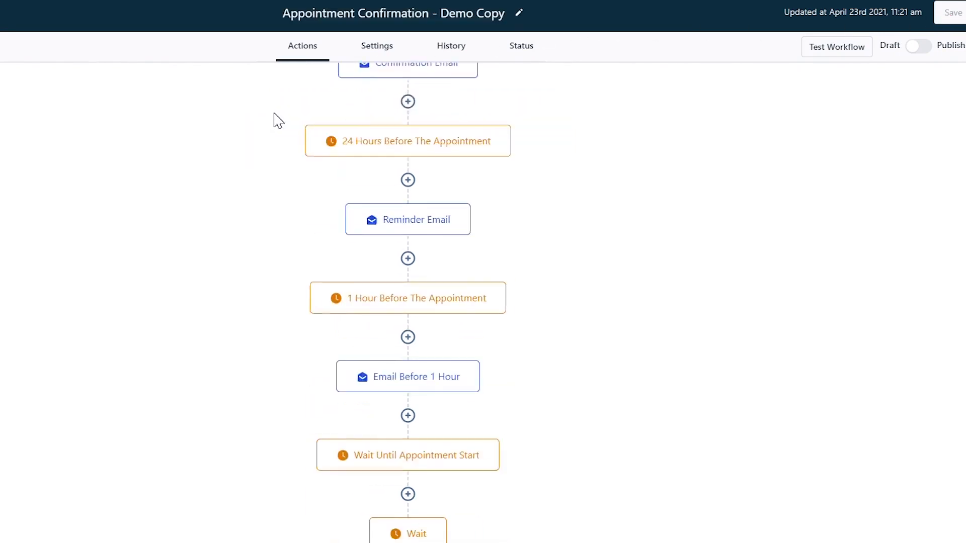
{"action": "scroll", "coordinate": [274, 121], "scroll_direction": "up", "scroll_amount": 8}
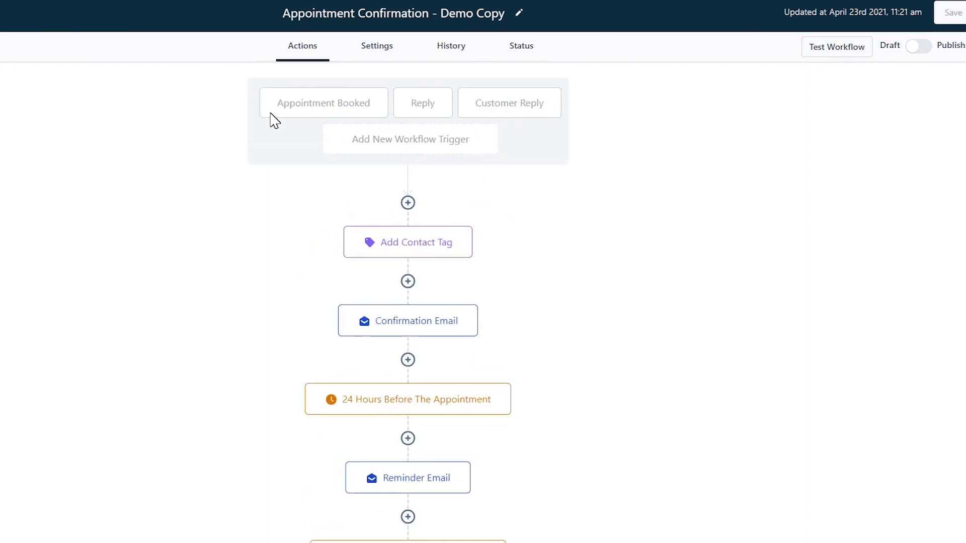
{"action": "double_click", "coordinate": [369, 50]}
{"action": "scroll", "coordinate": [377, 196], "scroll_direction": "down", "scroll_amount": 5}
{"action": "scroll", "coordinate": [377, 196], "scroll_direction": "up", "scroll_amount": 5}
{"action": "left_click", "coordinate": [459, 59]}
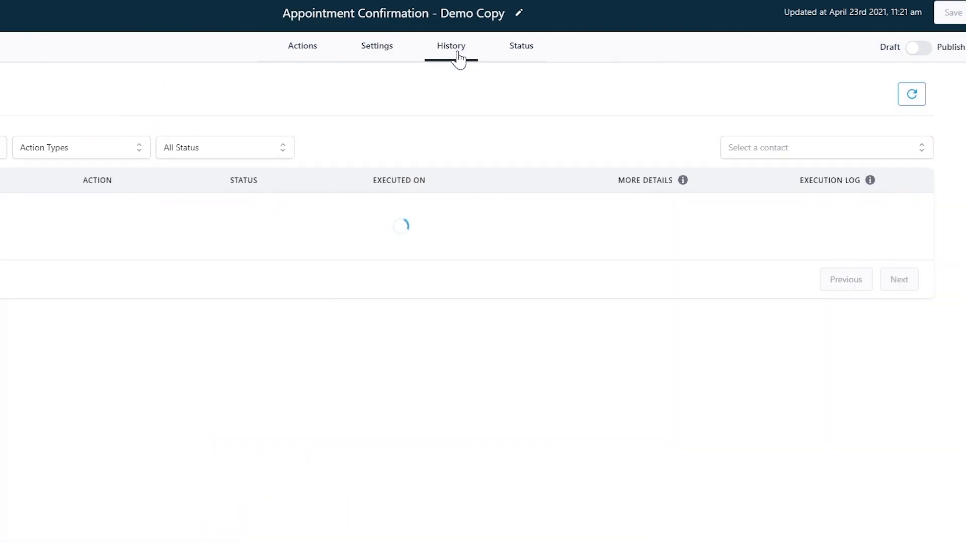
{"action": "left_click", "coordinate": [521, 57]}
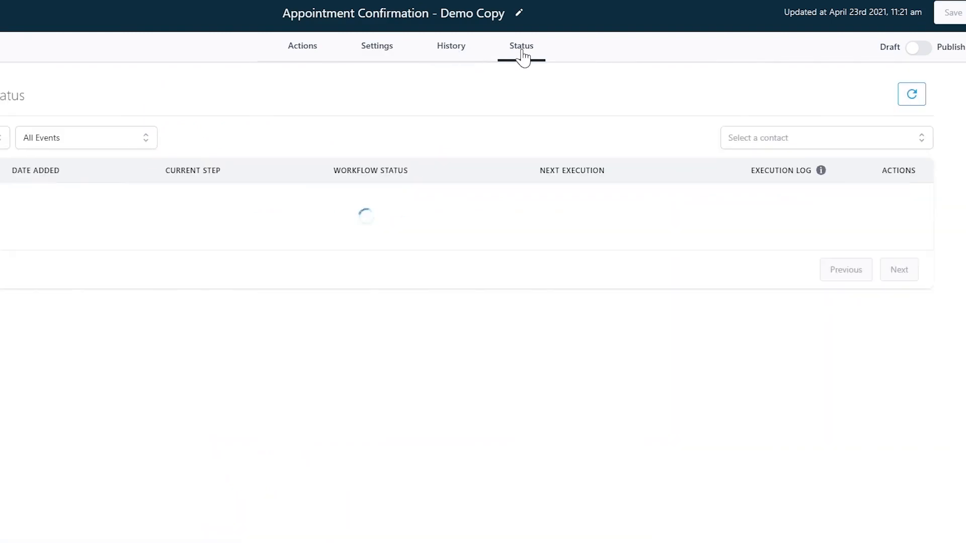
{"action": "left_click", "coordinate": [304, 47]}
{"action": "left_click", "coordinate": [304, 46]}
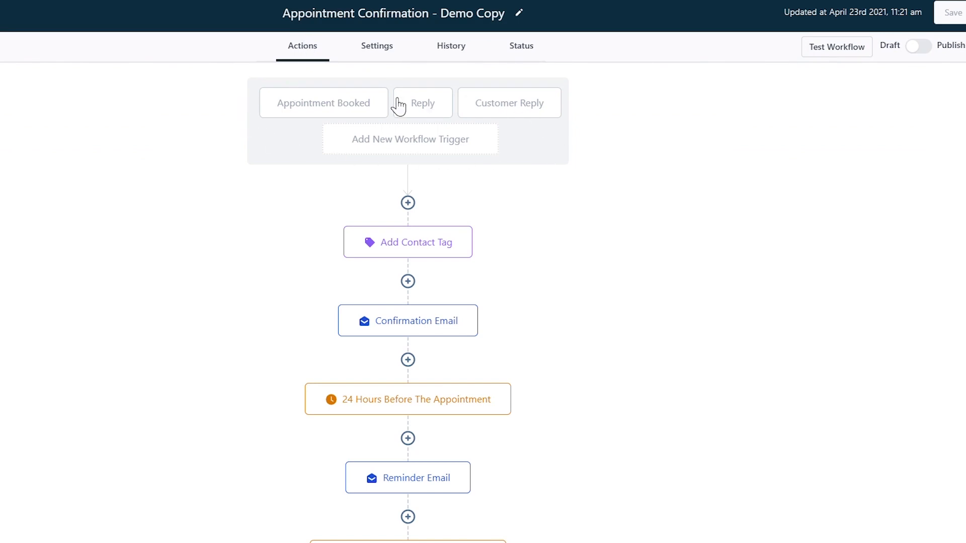
Step: Inspect the details of the Appointment Booked and Reply triggers
{"action": "scroll", "coordinate": [538, 156], "scroll_direction": "down", "scroll_amount": 5}
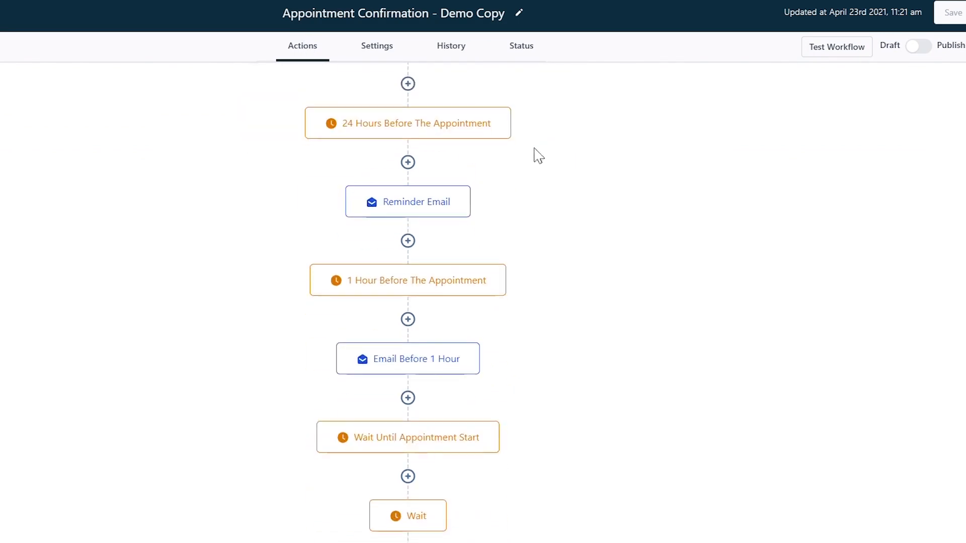
{"action": "scroll", "coordinate": [538, 156], "scroll_direction": "down", "scroll_amount": 3}
{"action": "scroll", "coordinate": [543, 415], "scroll_direction": "up", "scroll_amount": 5}
{"action": "scroll", "coordinate": [543, 415], "scroll_direction": "up", "scroll_amount": 3}
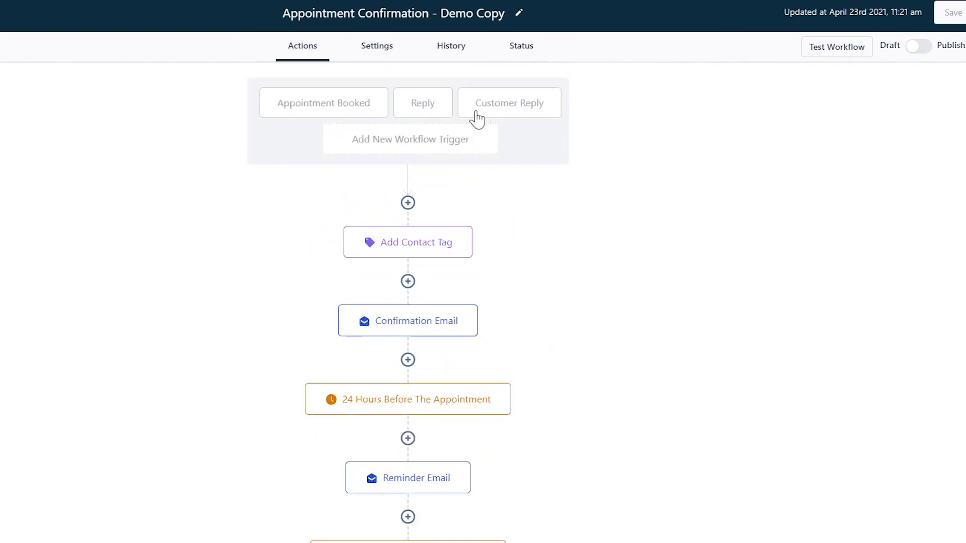
{"action": "left_click", "coordinate": [350, 118]}
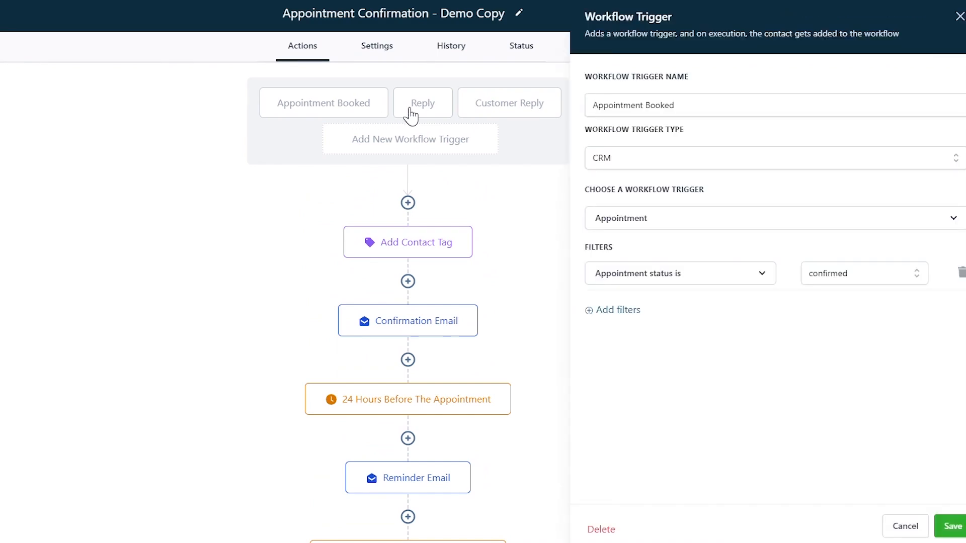
{"action": "left_click", "coordinate": [426, 116]}
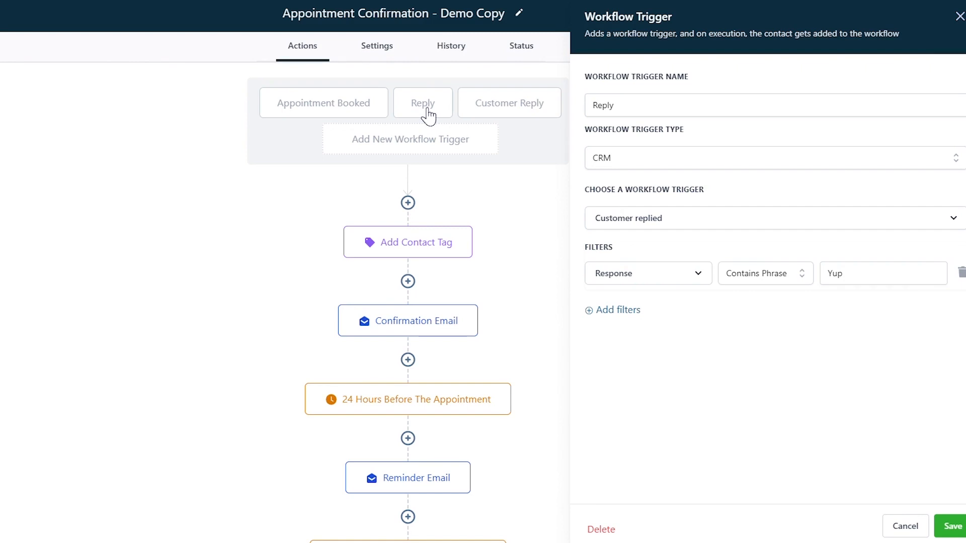
Step: Check the Customer Reply trigger's yes-phrase filter, then close the trigger settings
{"action": "left_click", "coordinate": [505, 111]}
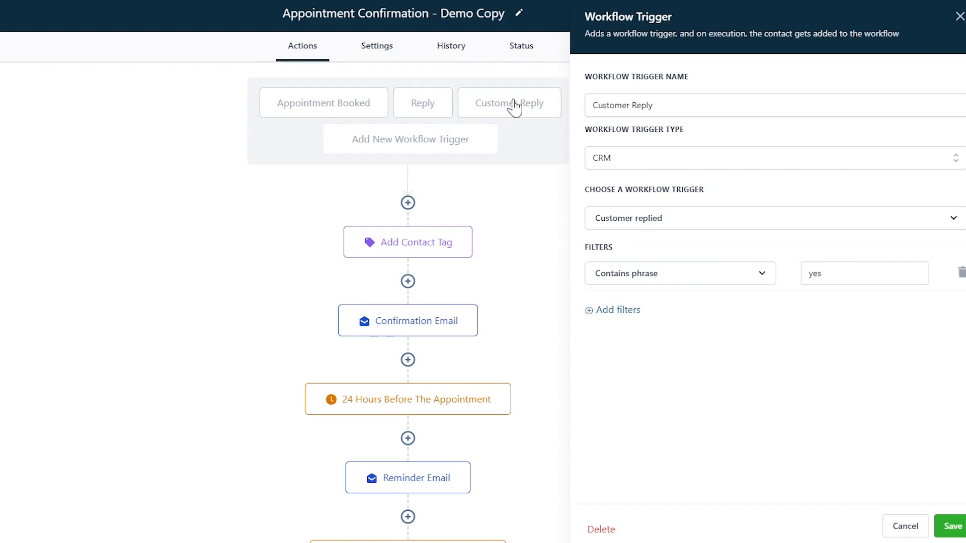
{"action": "left_click", "coordinate": [958, 17]}
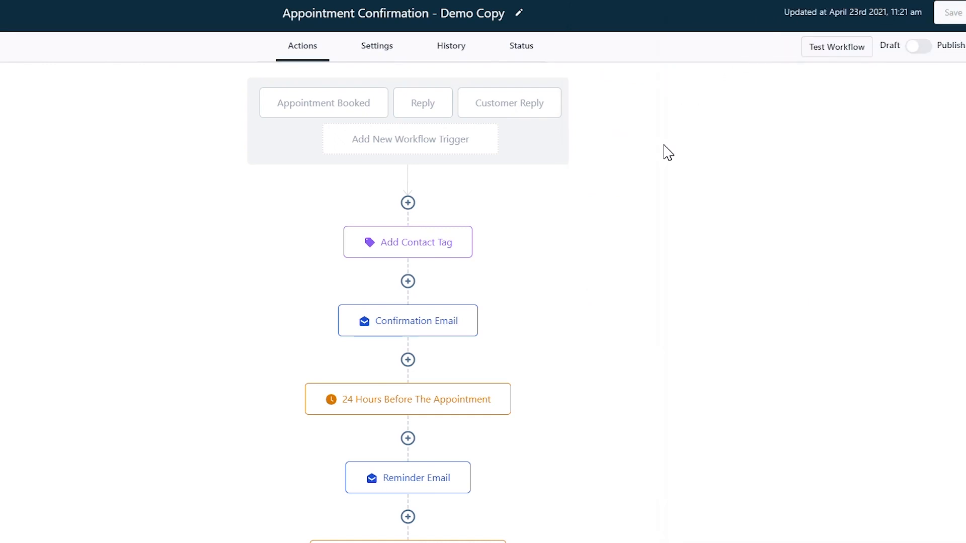
{"action": "scroll", "coordinate": [667, 152], "scroll_direction": "down", "scroll_amount": 2}
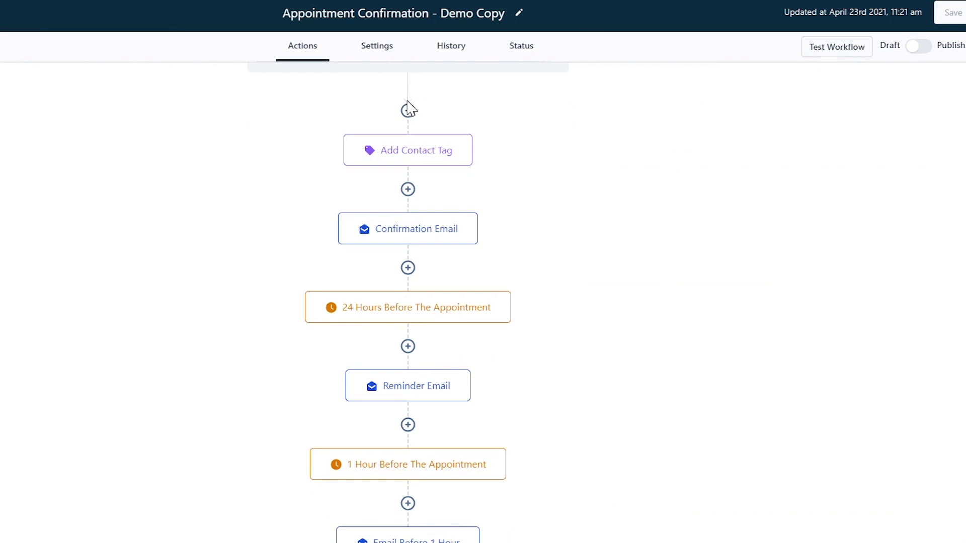
Step: Insert an If / Else condition step after the Confirmation Email
{"action": "left_click", "coordinate": [408, 267]}
{"action": "scroll", "coordinate": [769, 203], "scroll_direction": "down", "scroll_amount": 4}
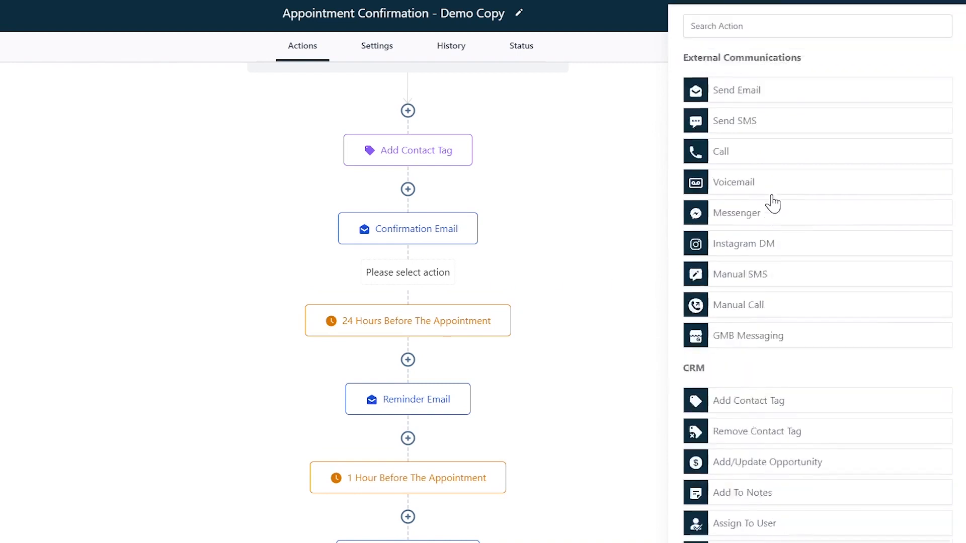
{"action": "scroll", "coordinate": [769, 204], "scroll_direction": "up", "scroll_amount": 4}
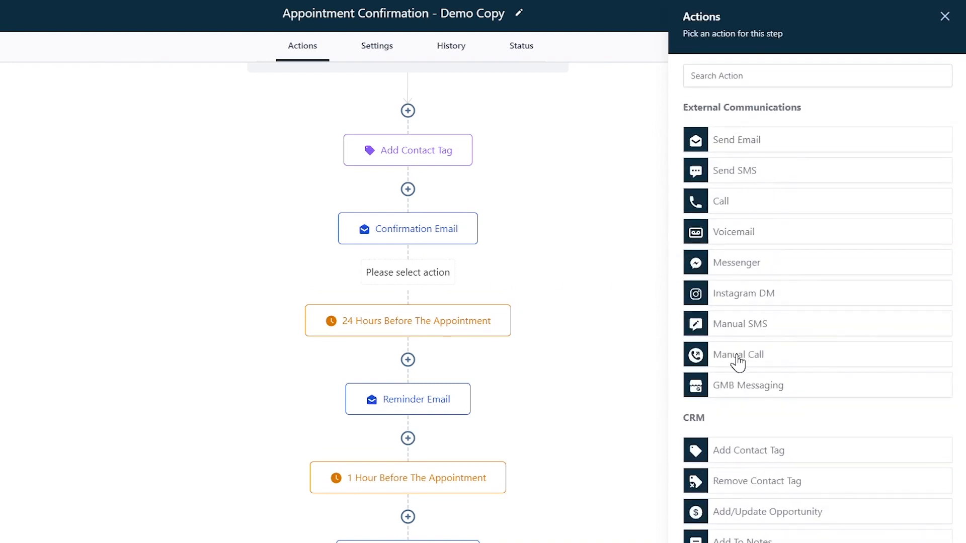
{"action": "scroll", "coordinate": [761, 367], "scroll_direction": "down", "scroll_amount": 2}
{"action": "scroll", "coordinate": [768, 392], "scroll_direction": "down", "scroll_amount": 3}
{"action": "scroll", "coordinate": [768, 392], "scroll_direction": "down", "scroll_amount": 10}
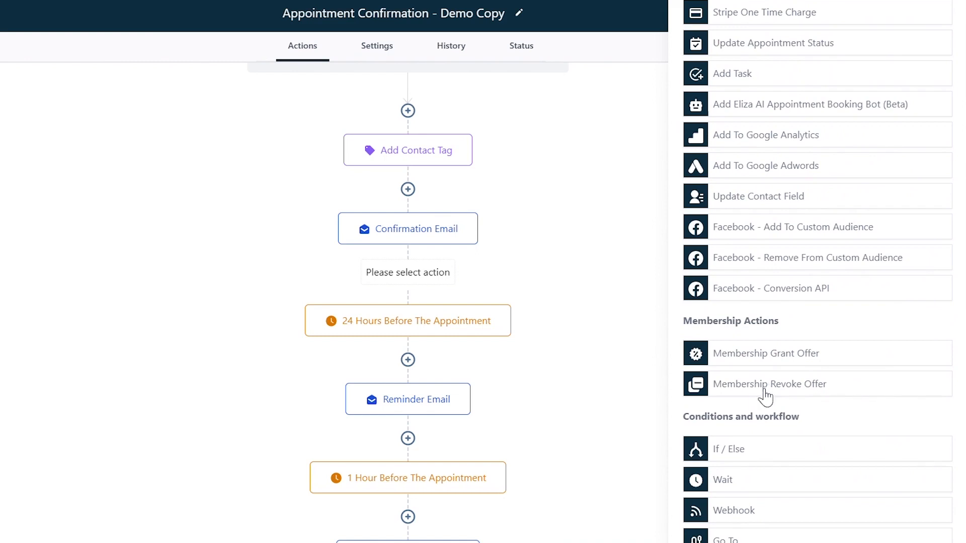
{"action": "left_click", "coordinate": [762, 456]}
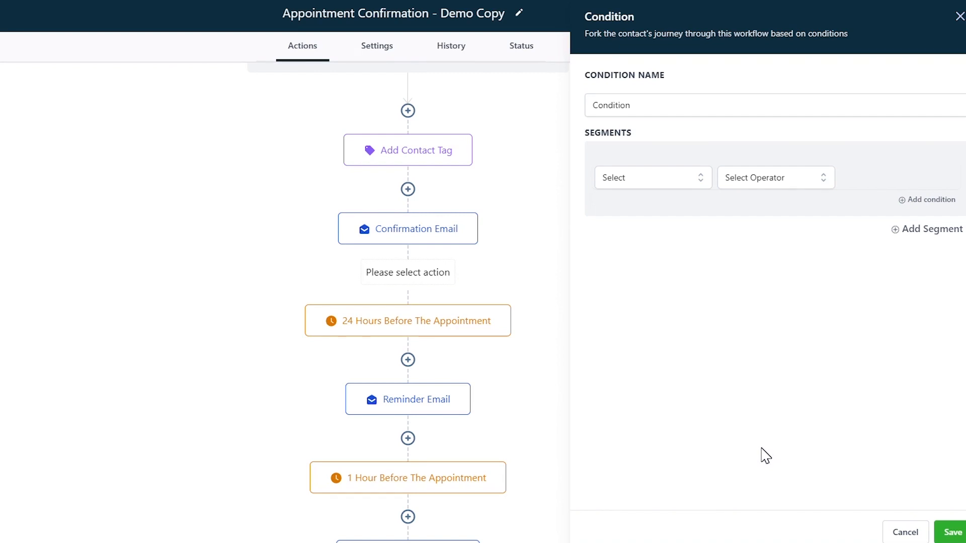
Step: Browse the Contact Details fields available as condition types
{"action": "left_click", "coordinate": [670, 186]}
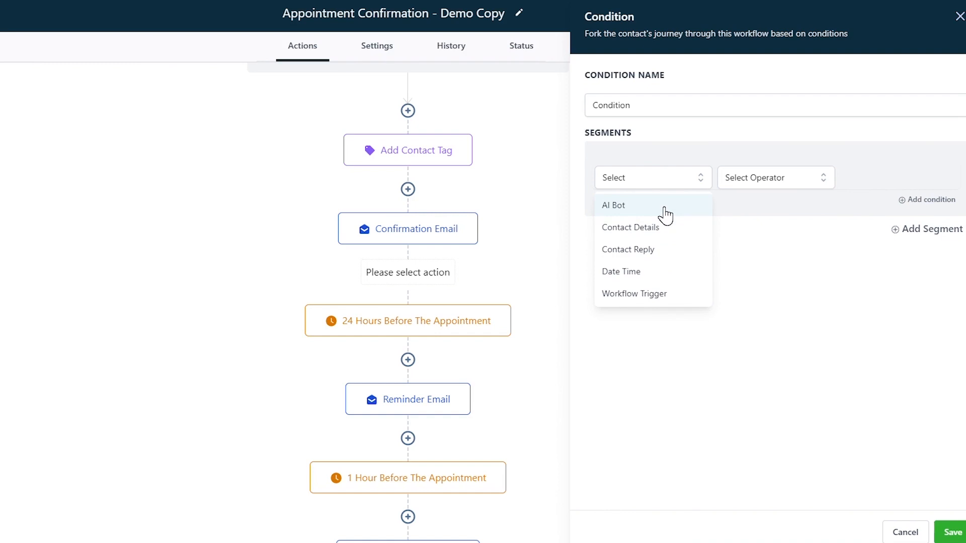
{"action": "left_click", "coordinate": [655, 230]}
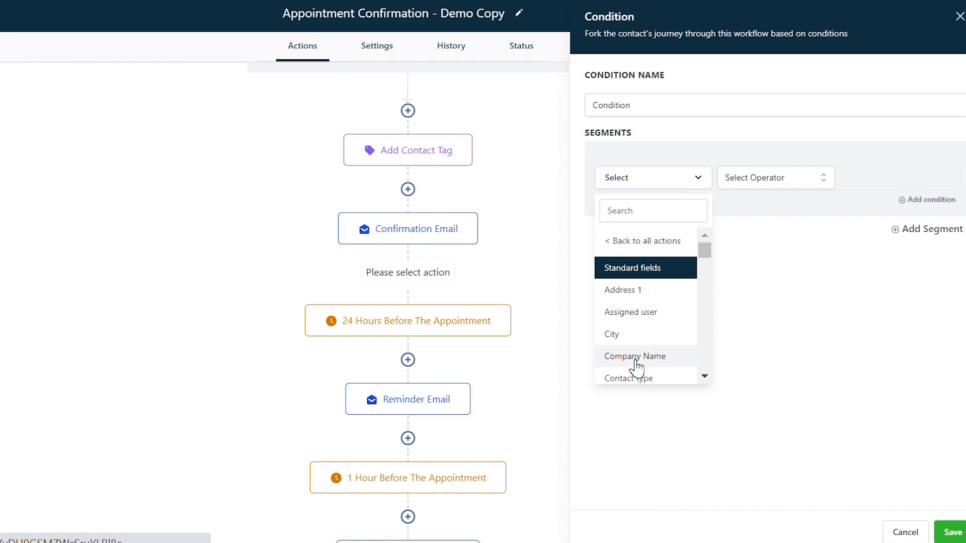
{"action": "scroll", "coordinate": [637, 362], "scroll_direction": "down", "scroll_amount": 4}
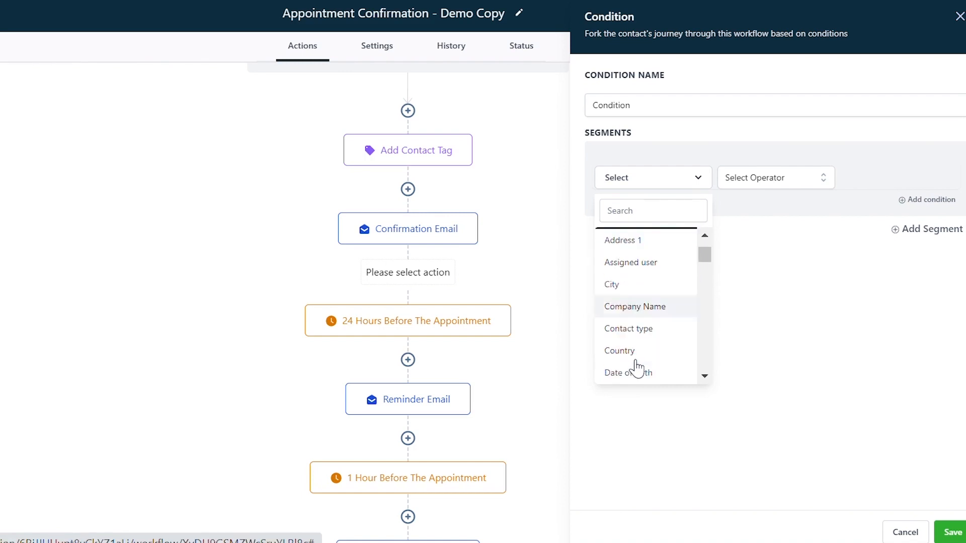
{"action": "scroll", "coordinate": [641, 333], "scroll_direction": "down", "scroll_amount": 2}
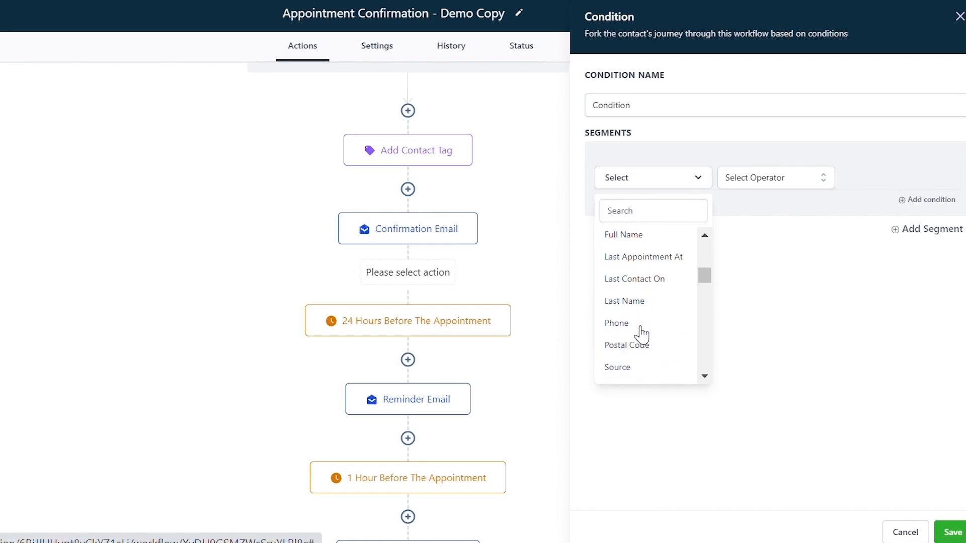
{"action": "scroll", "coordinate": [643, 334], "scroll_direction": "up", "scroll_amount": 6}
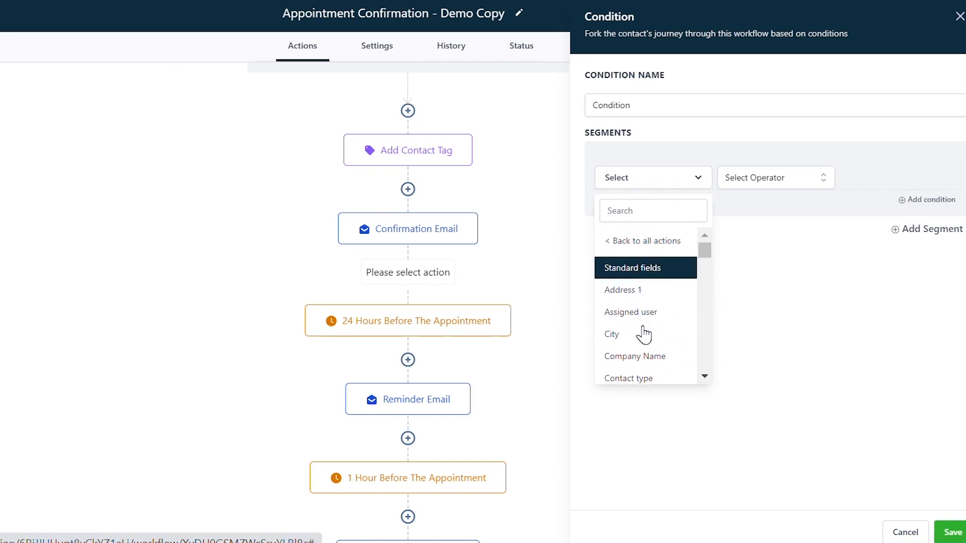
{"action": "left_click", "coordinate": [663, 245]}
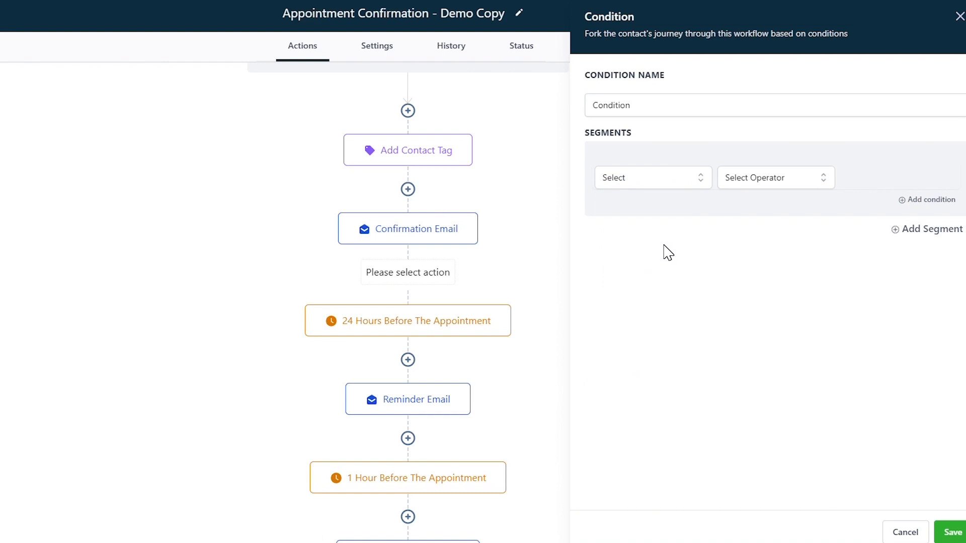
Step: Review the Date Time conditions, then cancel the unsaved If / Else step
{"action": "left_click", "coordinate": [657, 179]}
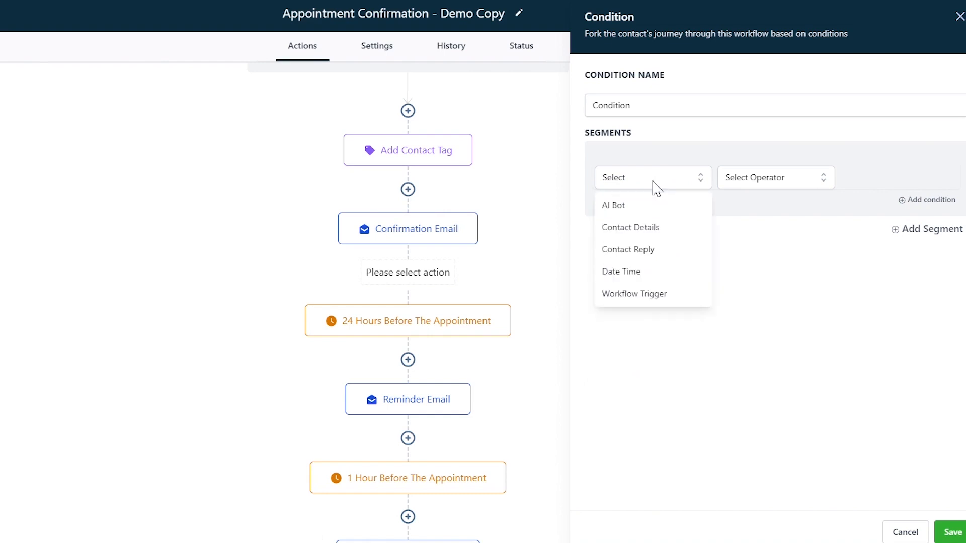
{"action": "left_click", "coordinate": [630, 271]}
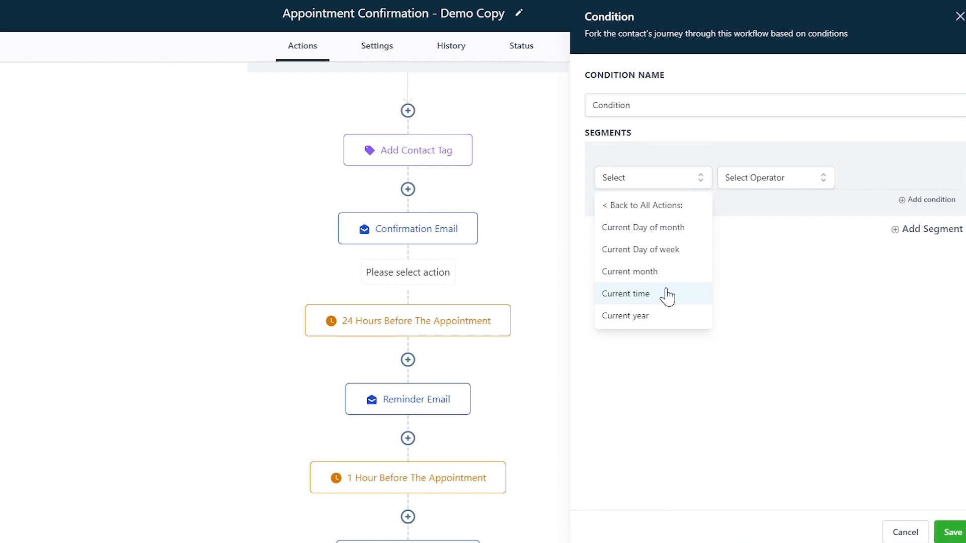
{"action": "left_click", "coordinate": [911, 523]}
{"action": "scroll", "coordinate": [577, 327], "scroll_direction": "up", "scroll_amount": 2}
{"action": "scroll", "coordinate": [583, 326], "scroll_direction": "down", "scroll_amount": 8}
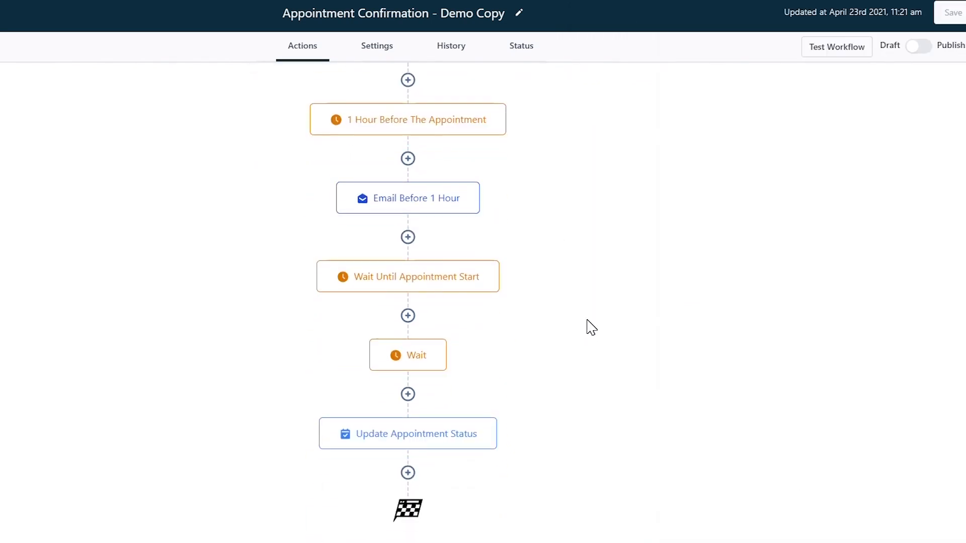
{"action": "scroll", "coordinate": [589, 327], "scroll_direction": "up", "scroll_amount": 7}
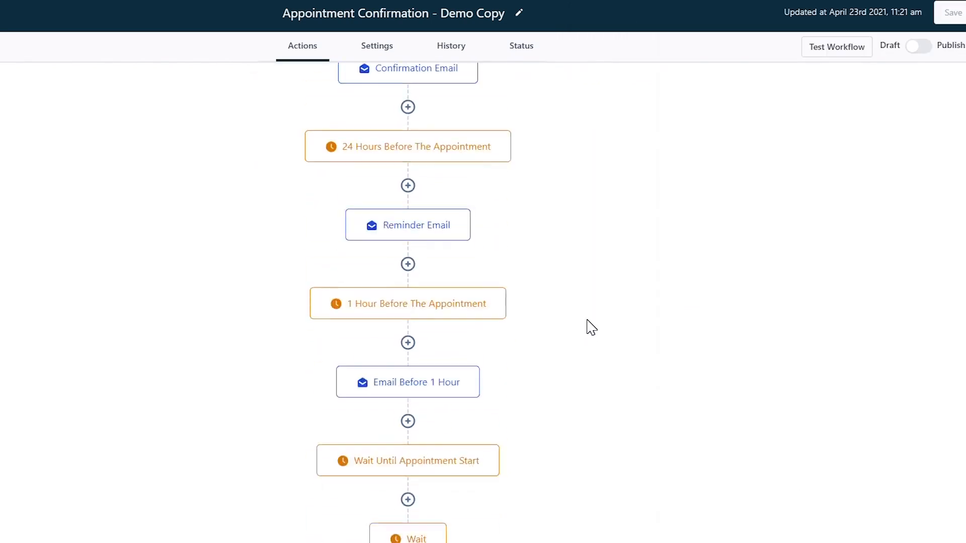